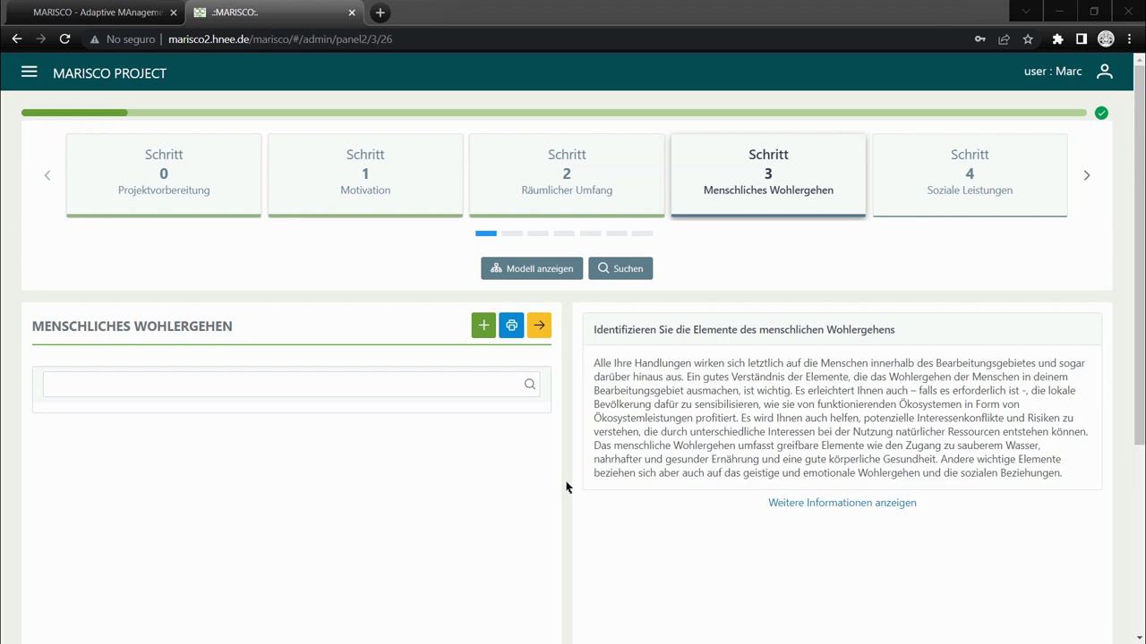
# - Advance the project to step 8, Ökosysteme und Komponenten, and read its further information on ecosystems
pyautogui.click(537, 328)
pyautogui.click(537, 328)
pyautogui.click(538, 328)
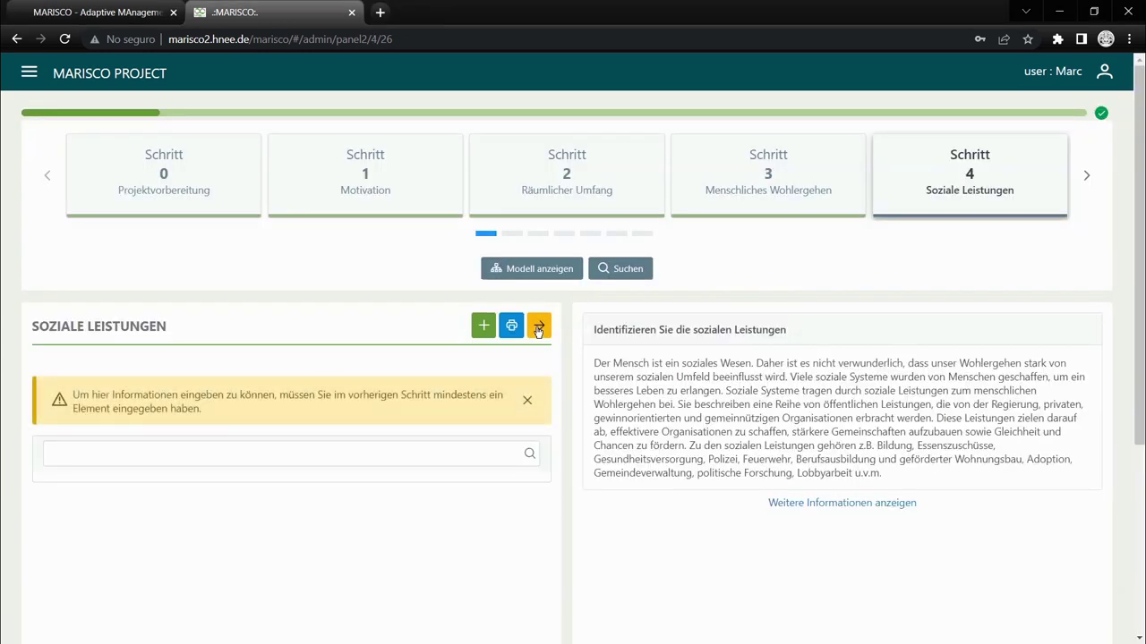
pyautogui.click(538, 327)
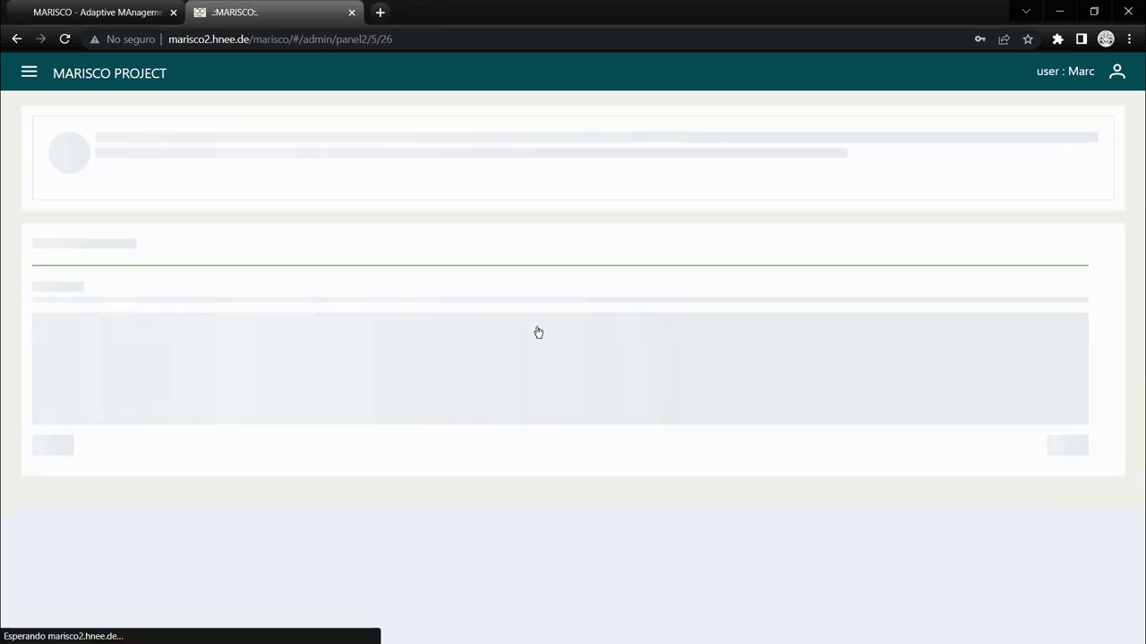
pyautogui.click(538, 328)
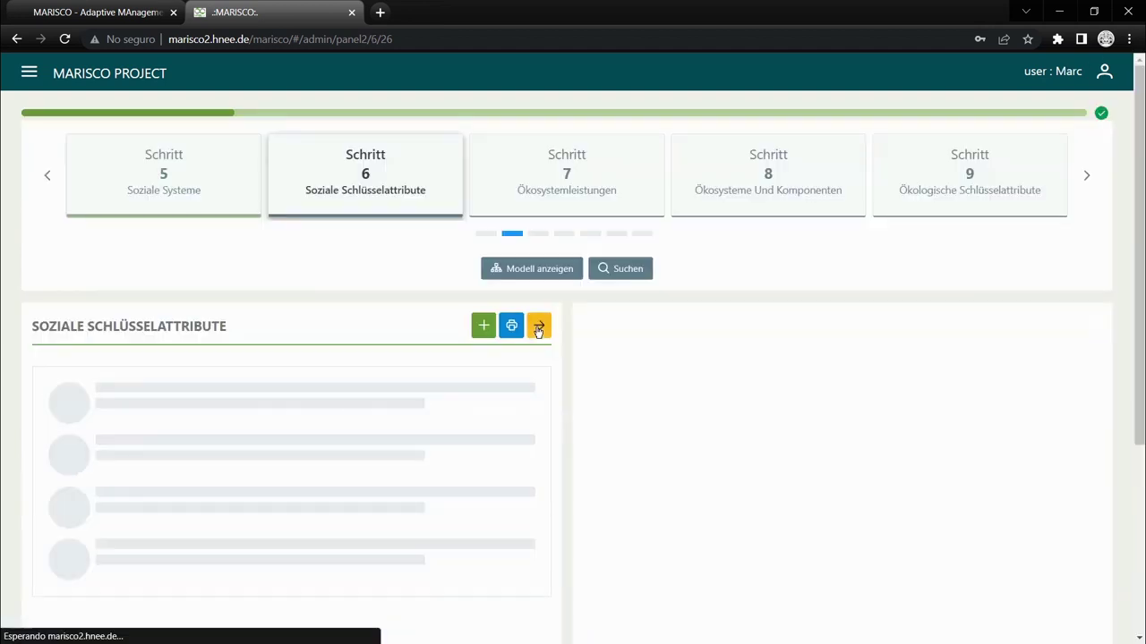
pyautogui.click(538, 327)
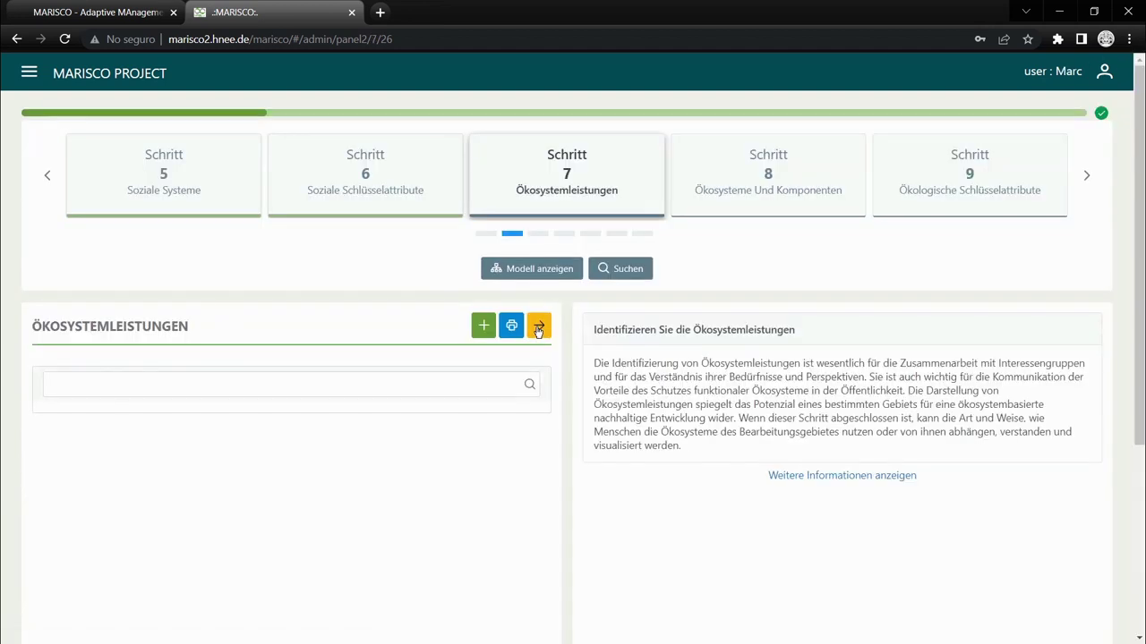
pyautogui.click(538, 329)
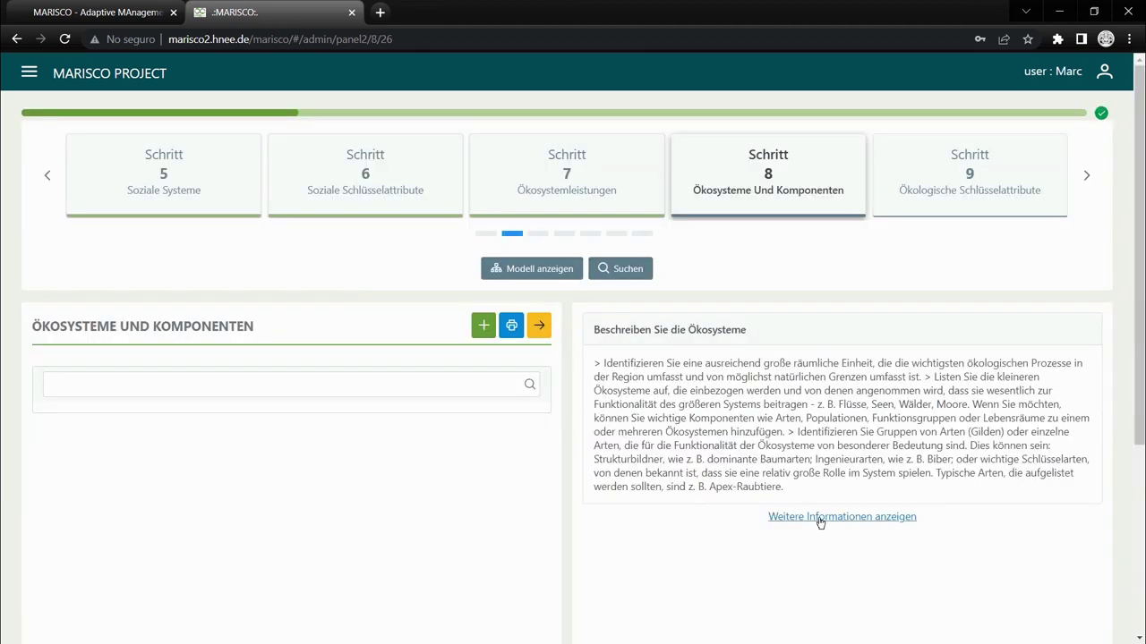
pyautogui.click(819, 519)
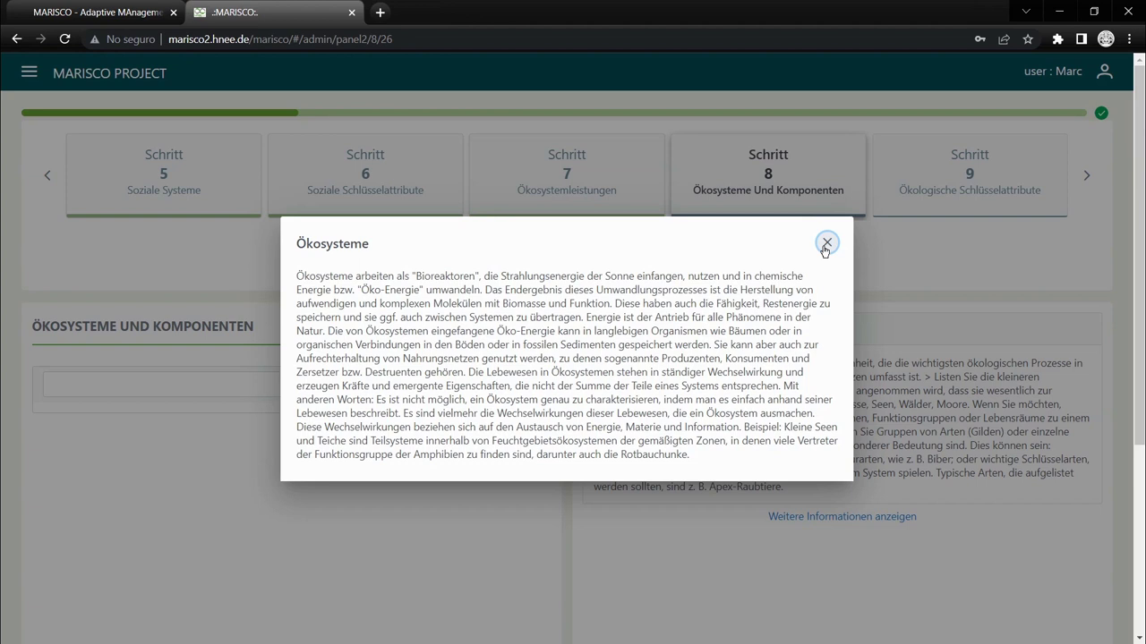
pyautogui.click(825, 246)
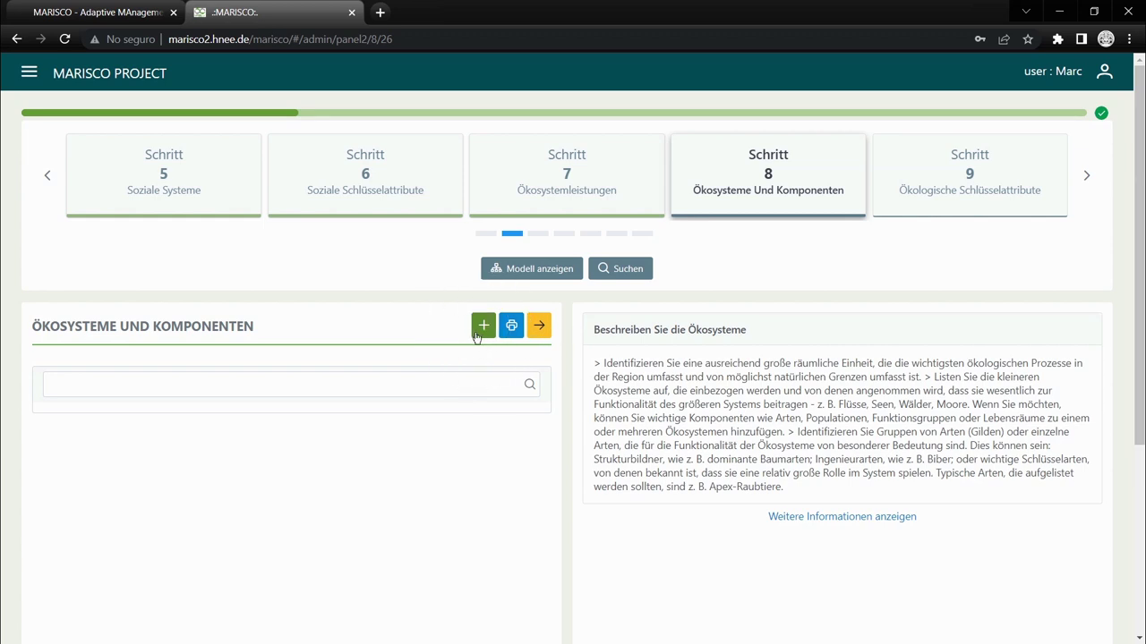
# - Create a new ecosystem entry named "Wälder" in Ökosysteme und Komponenten
pyautogui.click(481, 336)
pyautogui.click(481, 333)
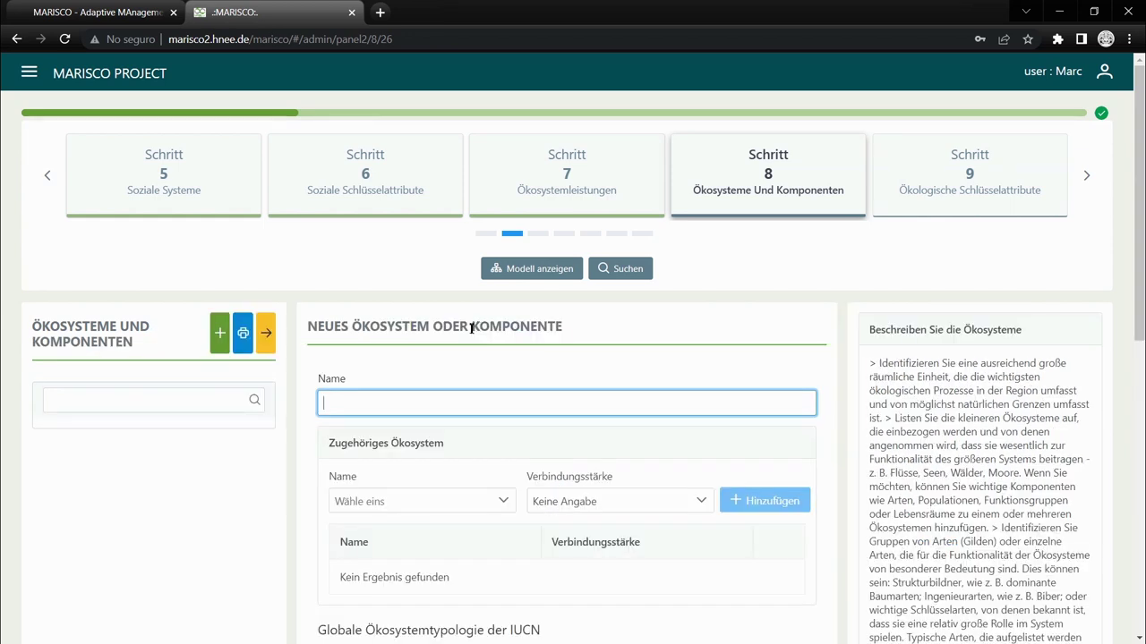
pyautogui.write('Wälder')
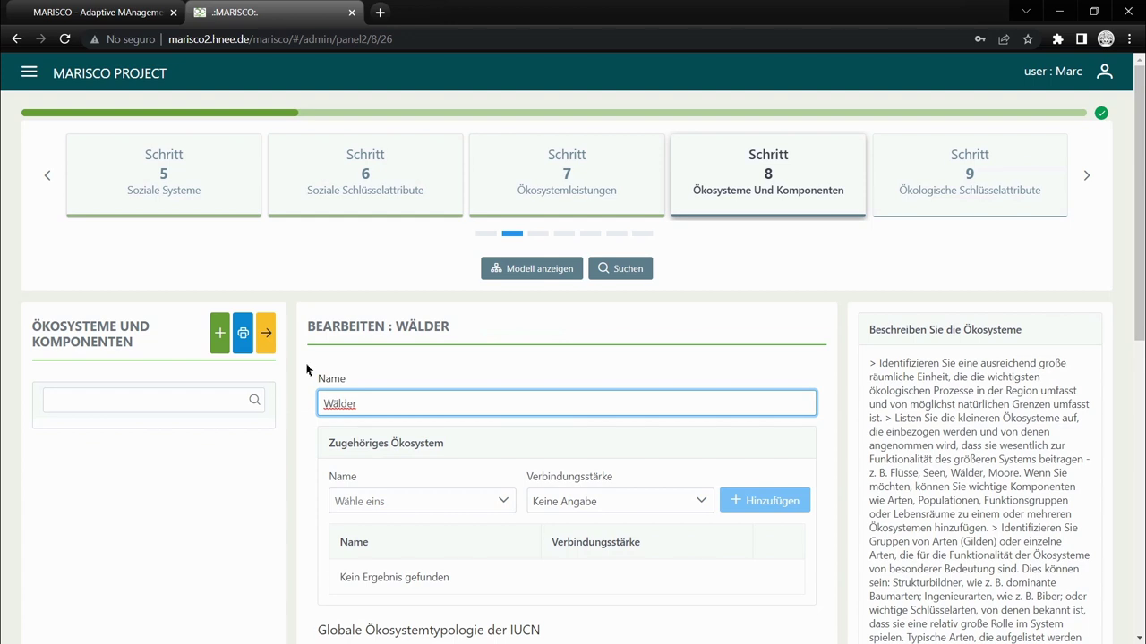
# - Classify Wälder in the IUCN typology as Terrestrisch, T2 Gemäßigt-boreale Wälder und Waldgebiete, T2.2 Laubwälder der gemäßigten Zone
pyautogui.scroll(-3, 308, 369)
pyautogui.scroll(-3, 306, 370)
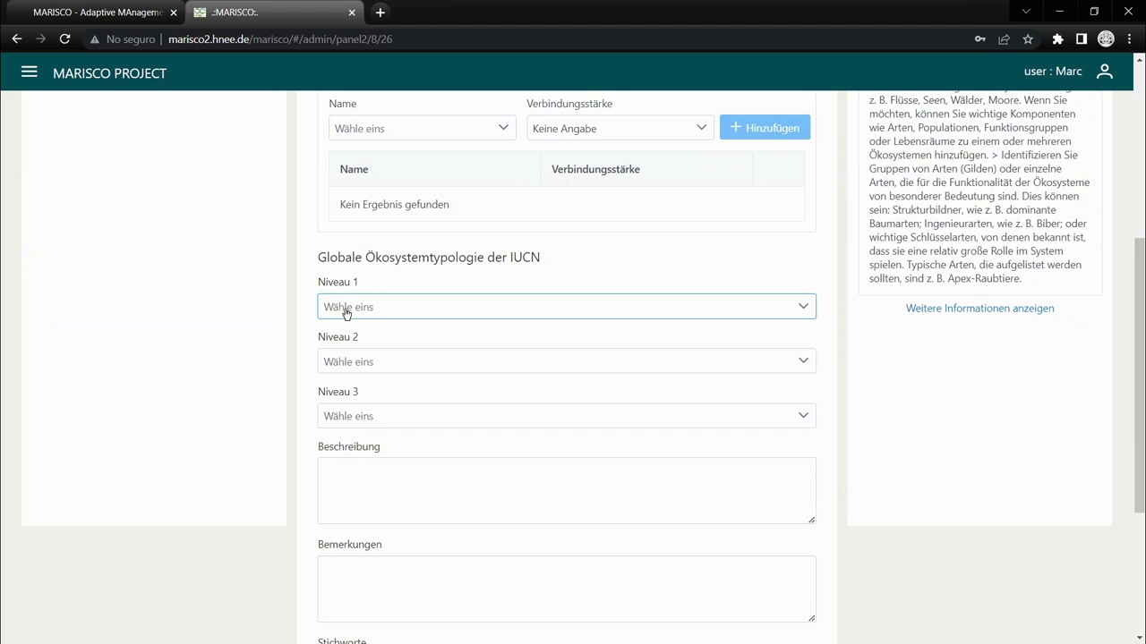
pyautogui.click(347, 307)
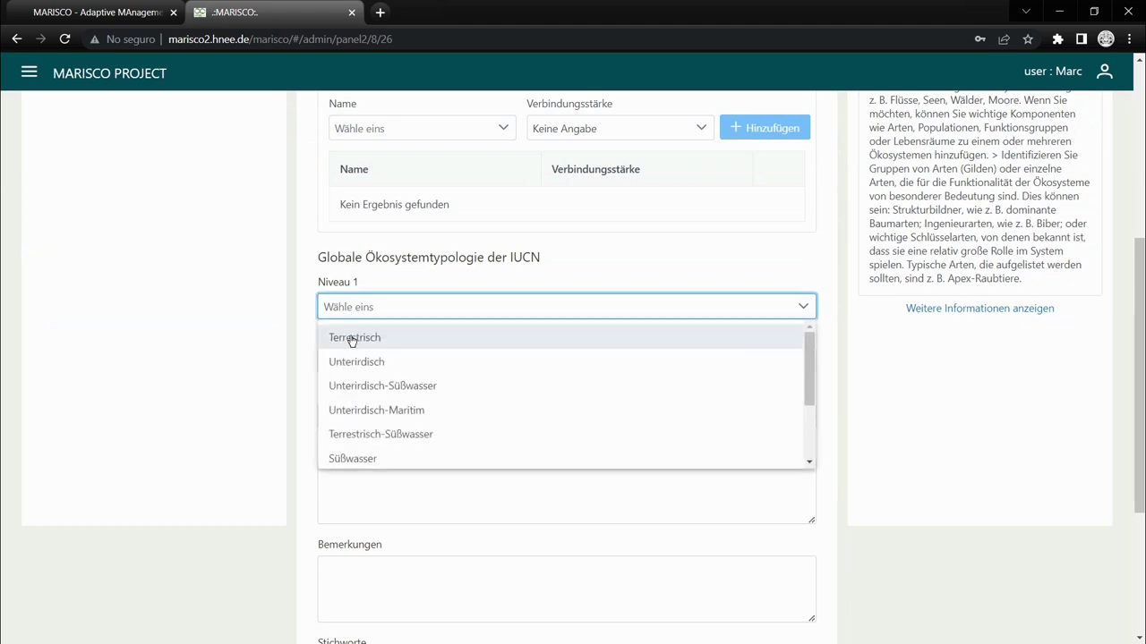
pyautogui.click(352, 338)
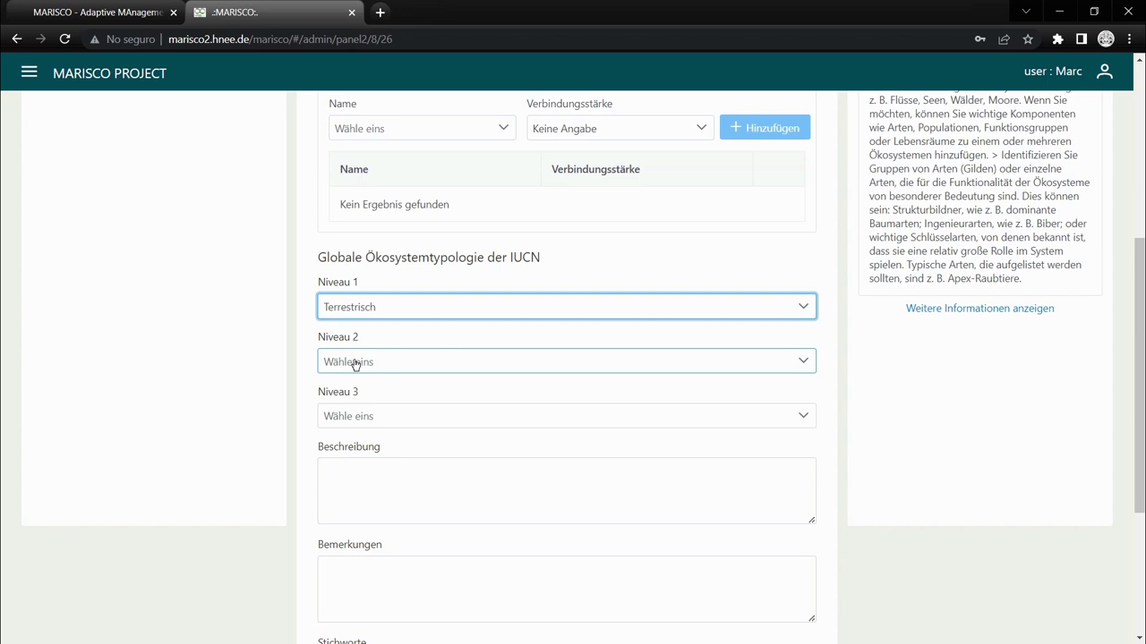
pyautogui.click(356, 363)
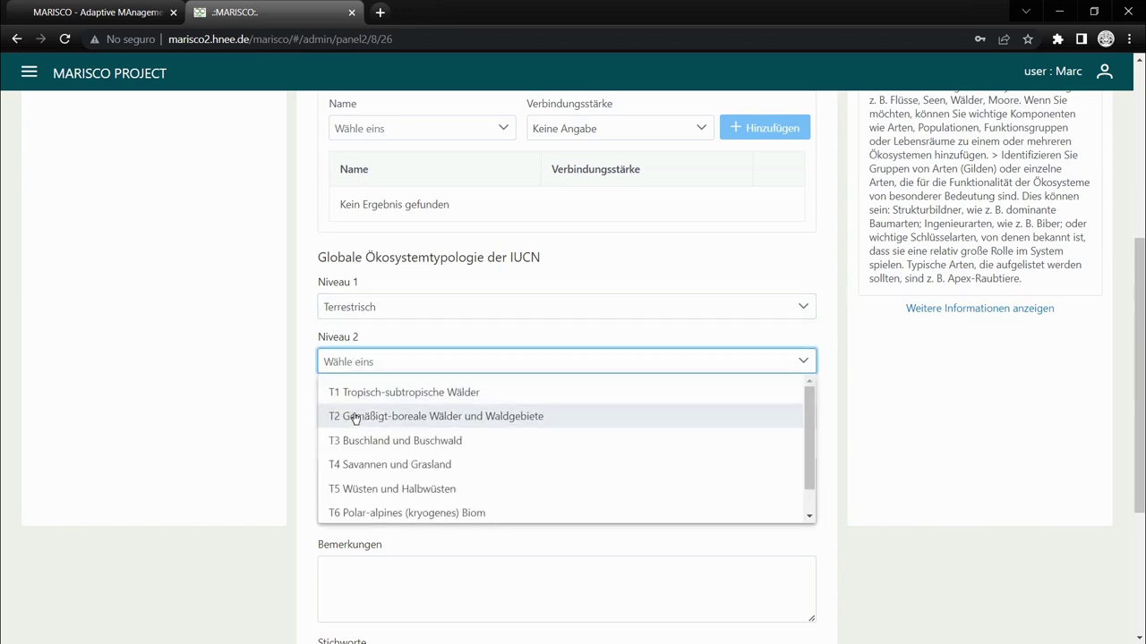
pyautogui.click(355, 417)
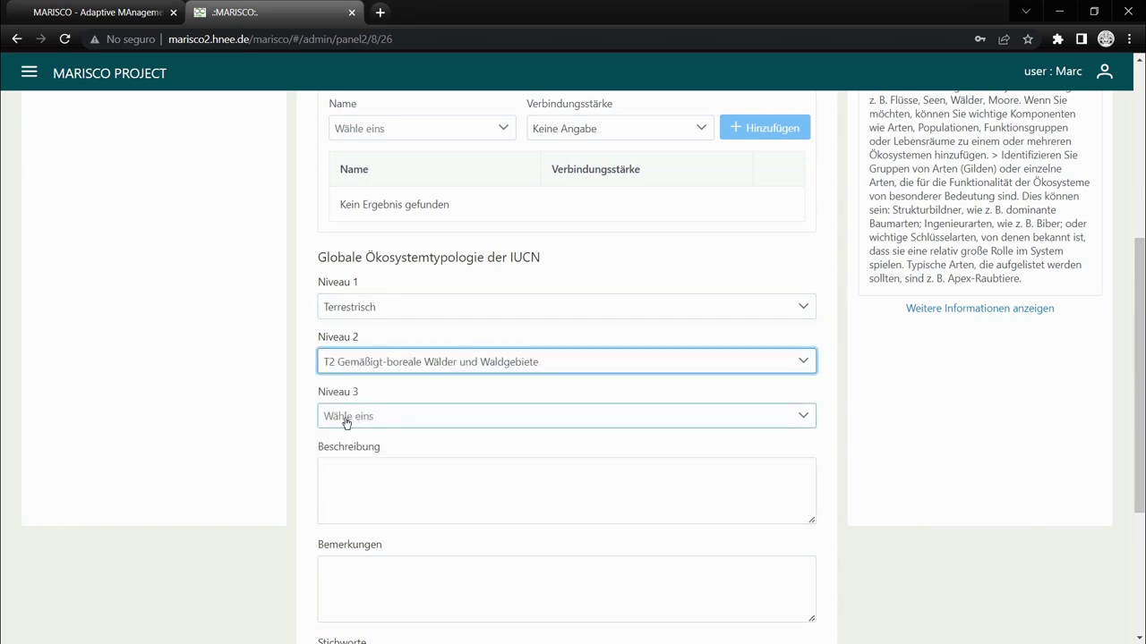
pyautogui.click(356, 418)
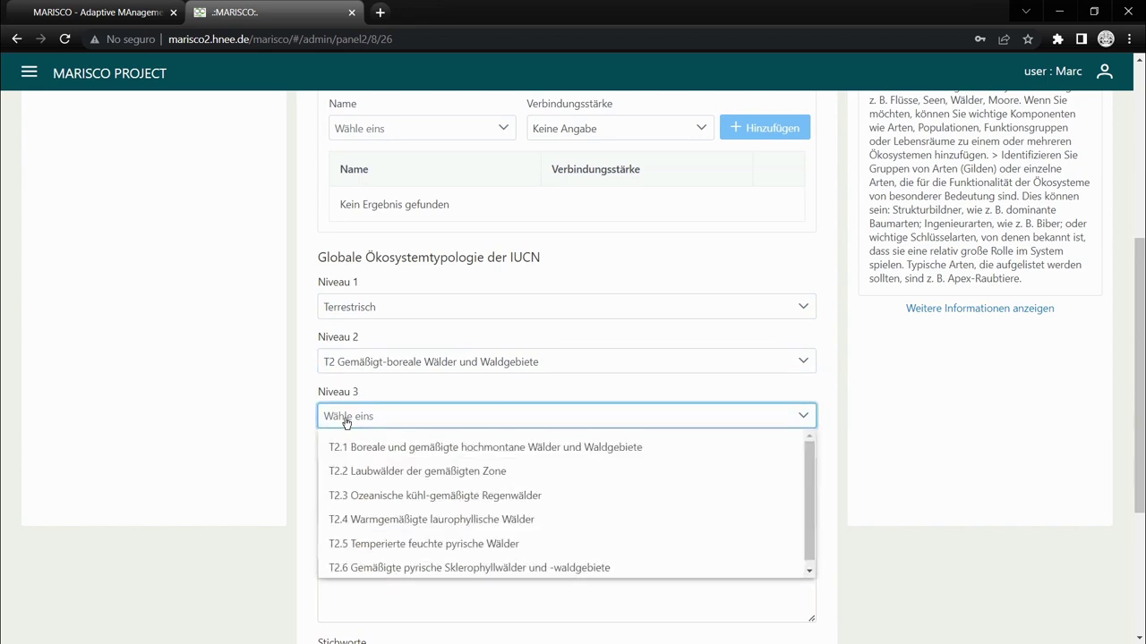
pyautogui.click(350, 471)
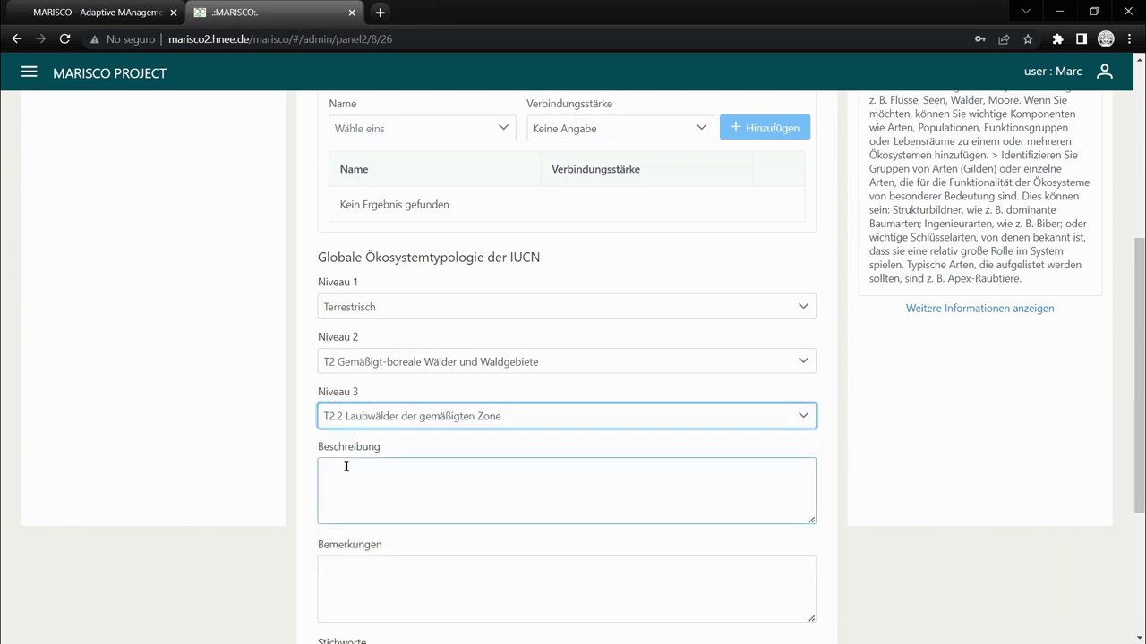
# - Enter "Wälder" as the keyword of the ecosystem entry, leaving its description and remarks empty
pyautogui.scroll(-1, 349, 452)
pyautogui.scroll(-1, 351, 436)
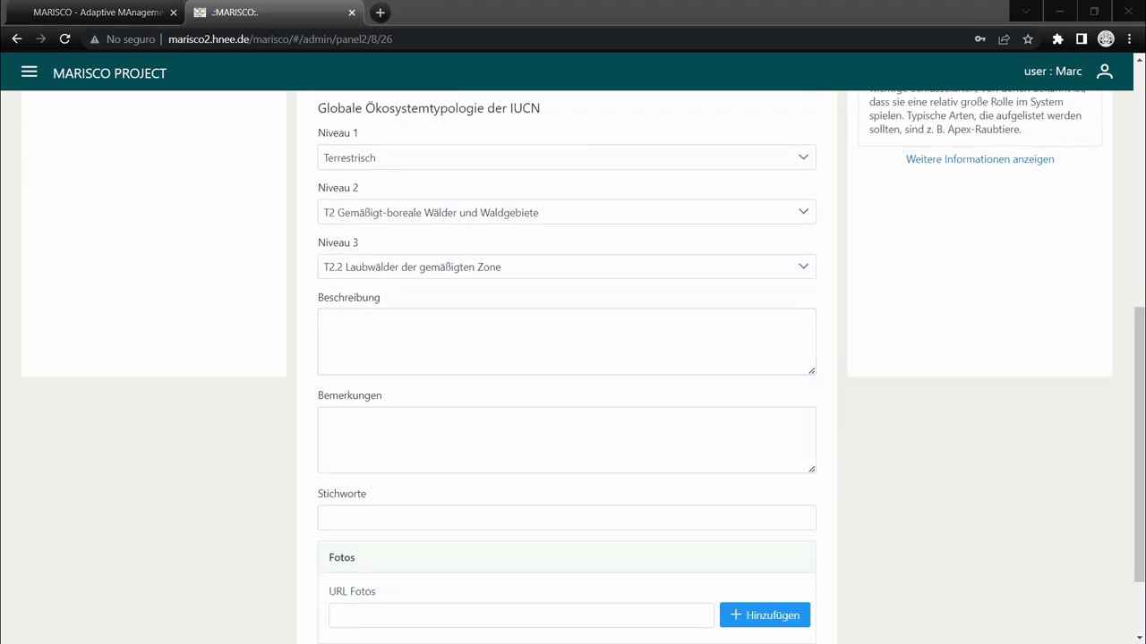
pyautogui.click(463, 330)
pyautogui.click(440, 429)
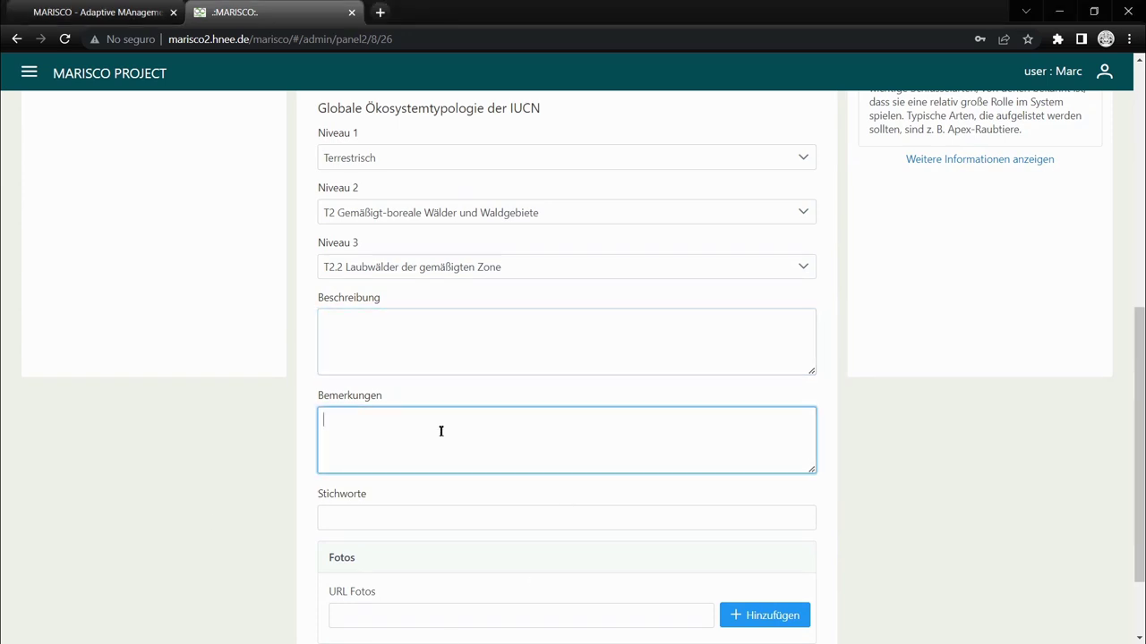
pyautogui.click(396, 519)
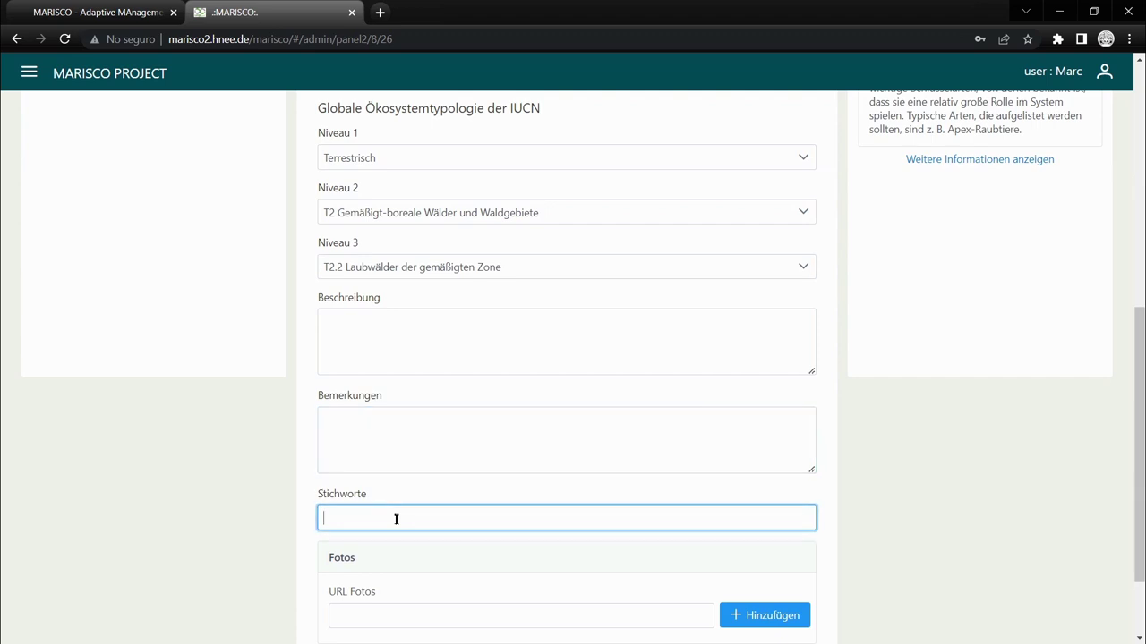
pyautogui.write('Wälder')
pyautogui.hotkey('alt', 'Tab')
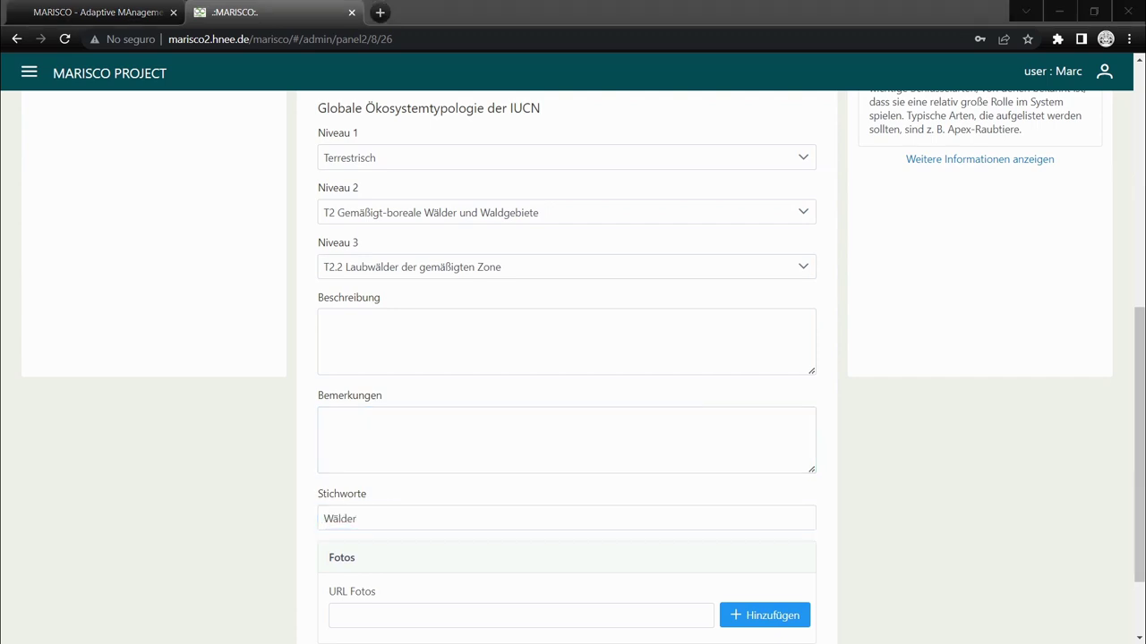
pyautogui.click(302, 572)
pyautogui.scroll(-1, 302, 573)
pyautogui.click(335, 539)
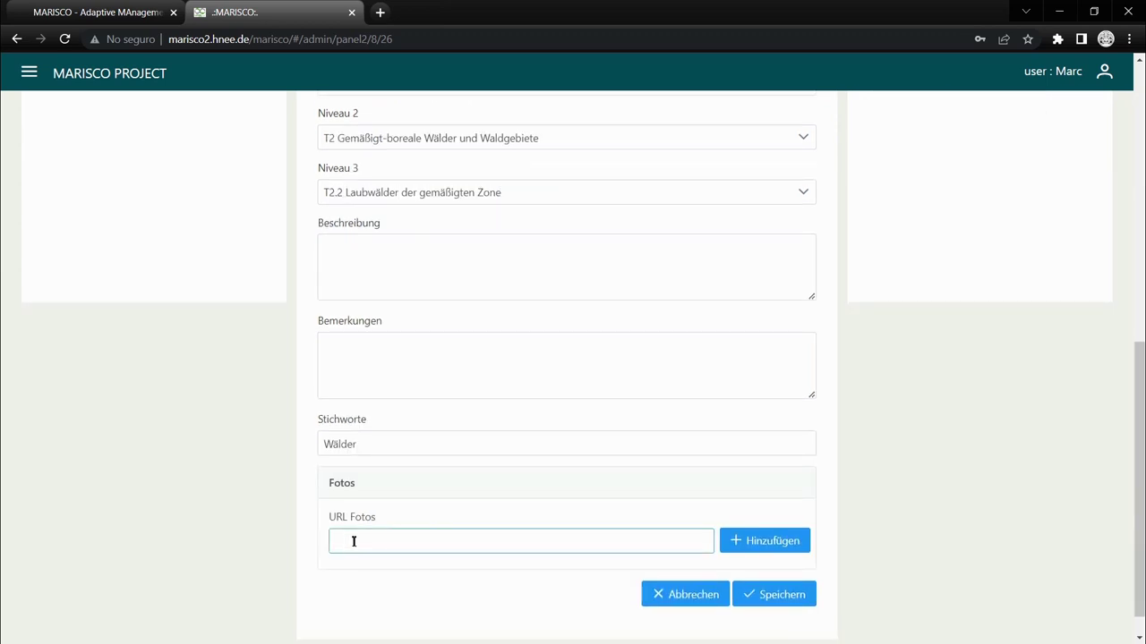
pyautogui.write('https://upload.wikimedia.org/wikipedia/commons/c/c9/Heilige_Hallen_23%2B.jpg')
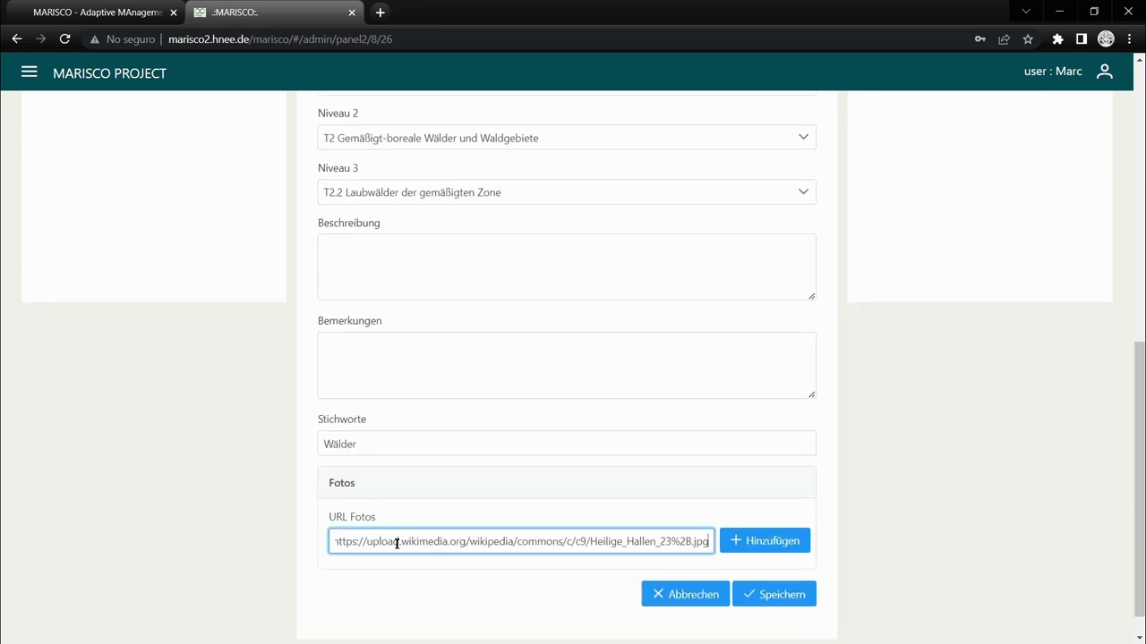
pyautogui.click(748, 543)
pyautogui.scroll(-1, 700, 488)
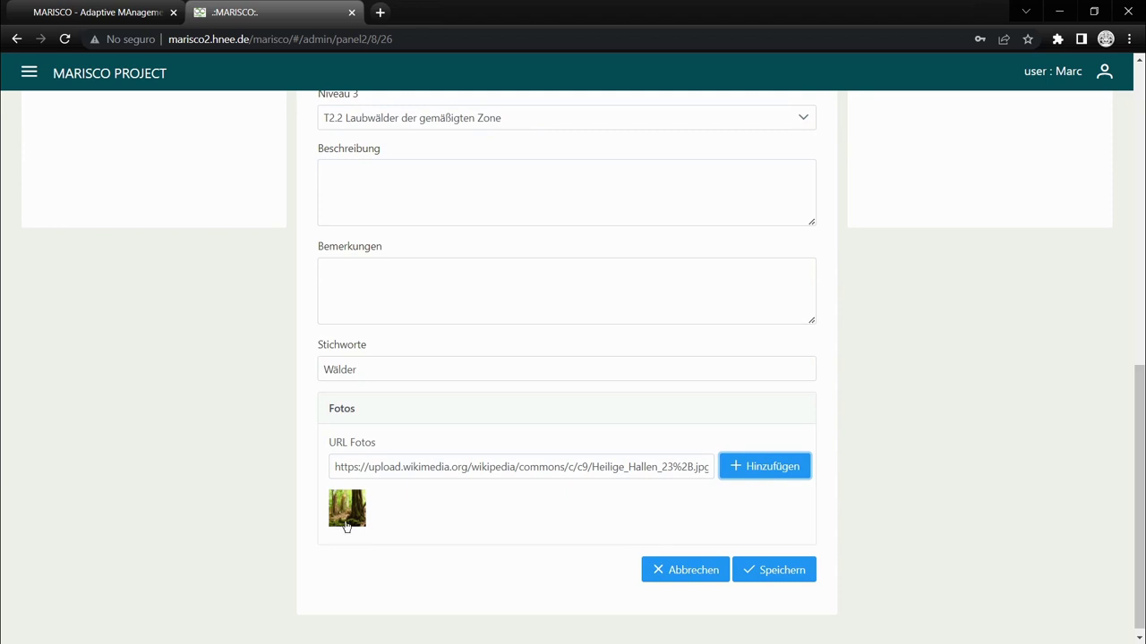
pyautogui.click(777, 573)
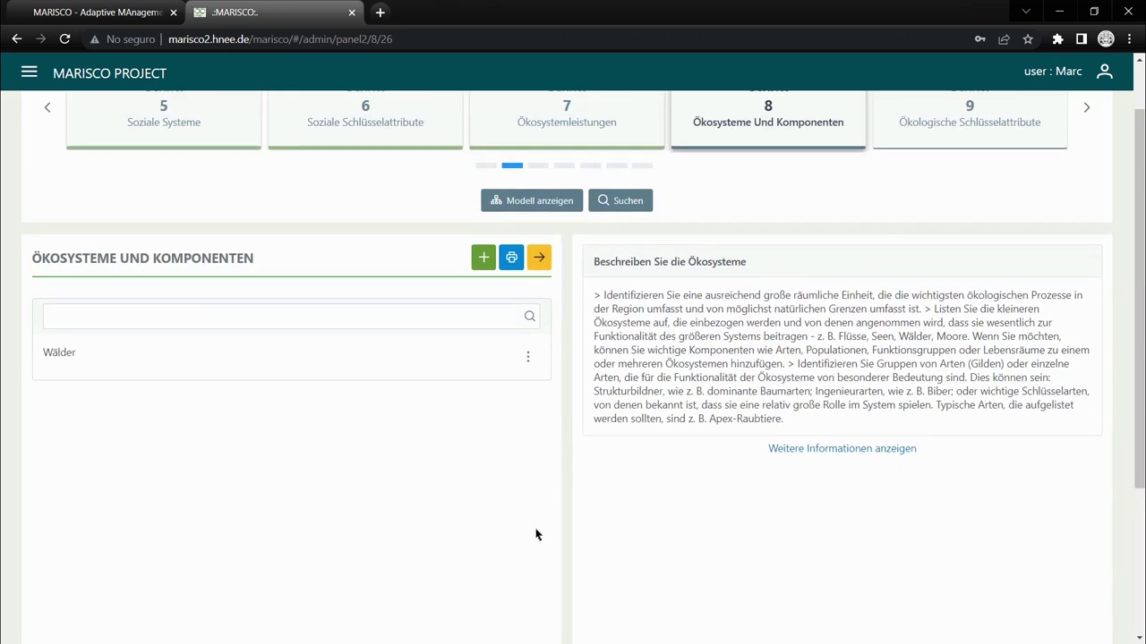
# - Open the saved Wälder entry for editing and review its fields
pyautogui.scroll(1, 448, 501)
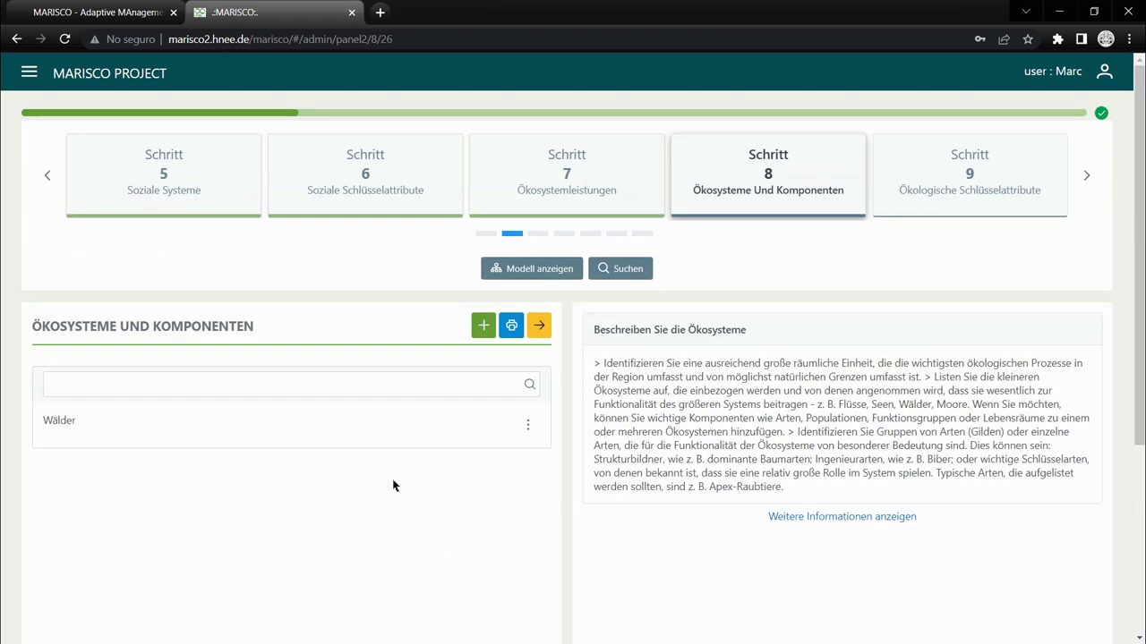
pyautogui.click(325, 429)
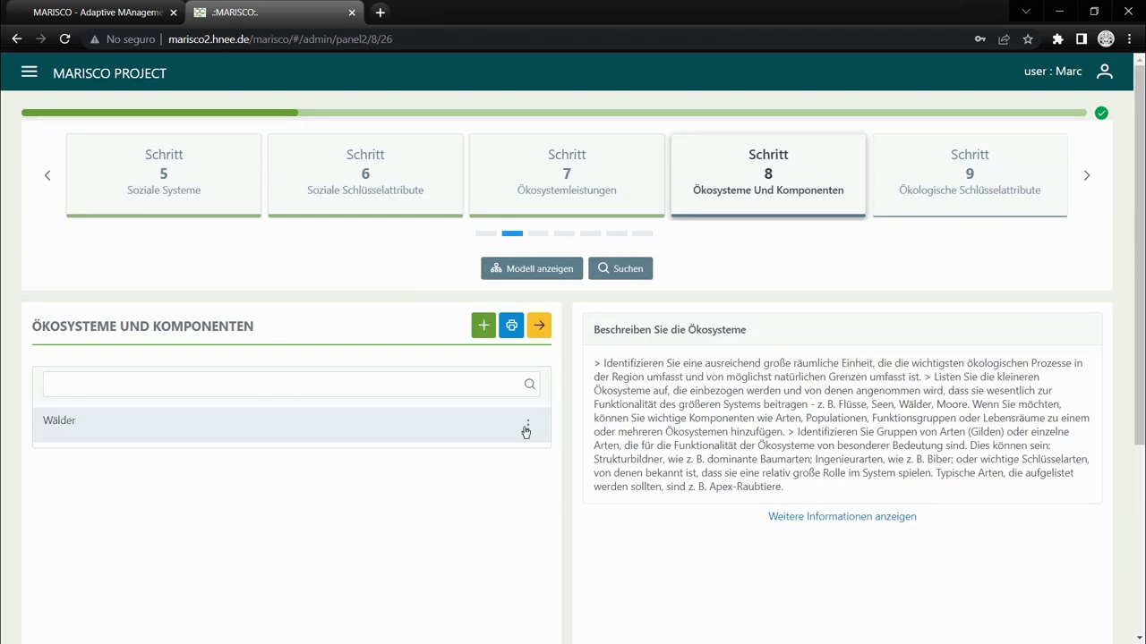
pyautogui.click(528, 426)
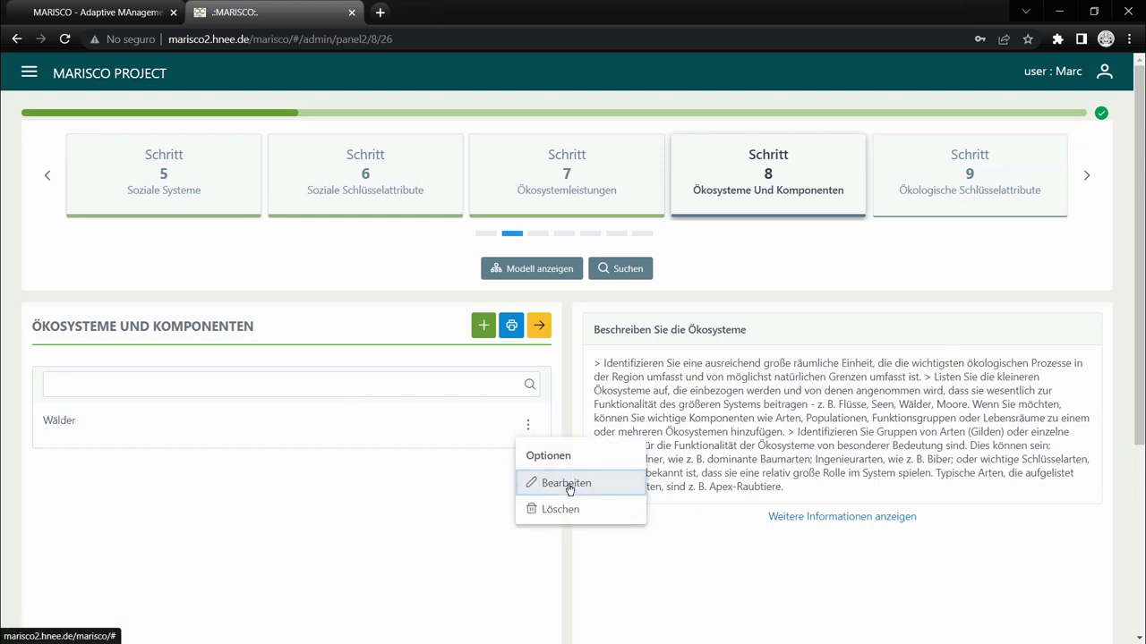
pyautogui.click(566, 483)
pyautogui.scroll(-3, 567, 481)
pyautogui.scroll(-4, 567, 476)
pyautogui.scroll(2, 567, 475)
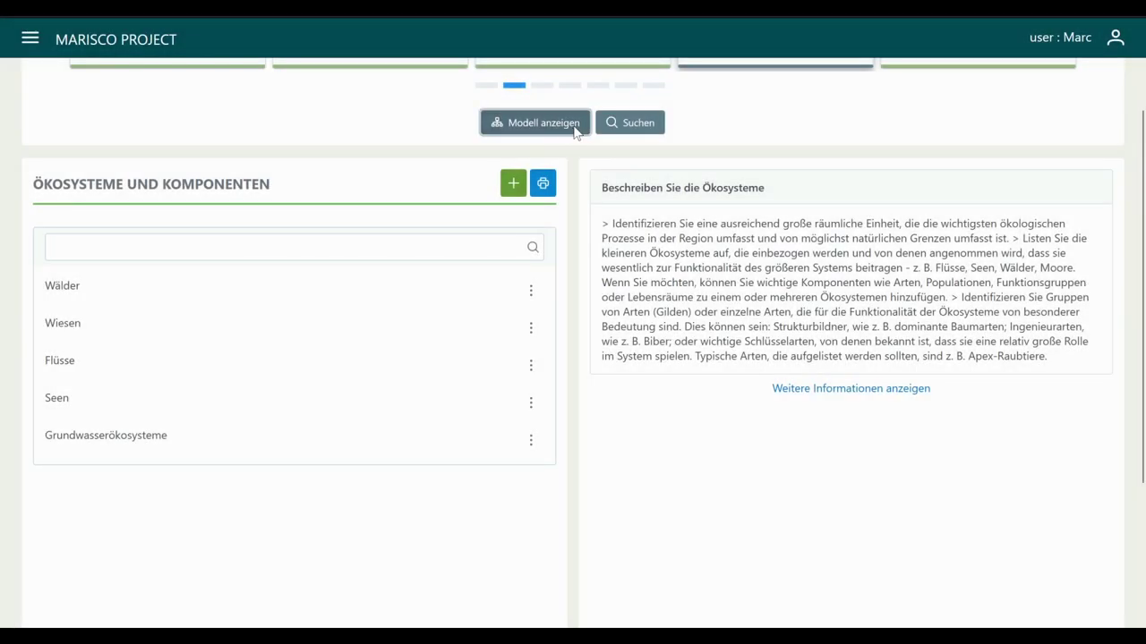
# - Display the model diagram of the ecosystems and export it as a PDF
pyautogui.click(577, 134)
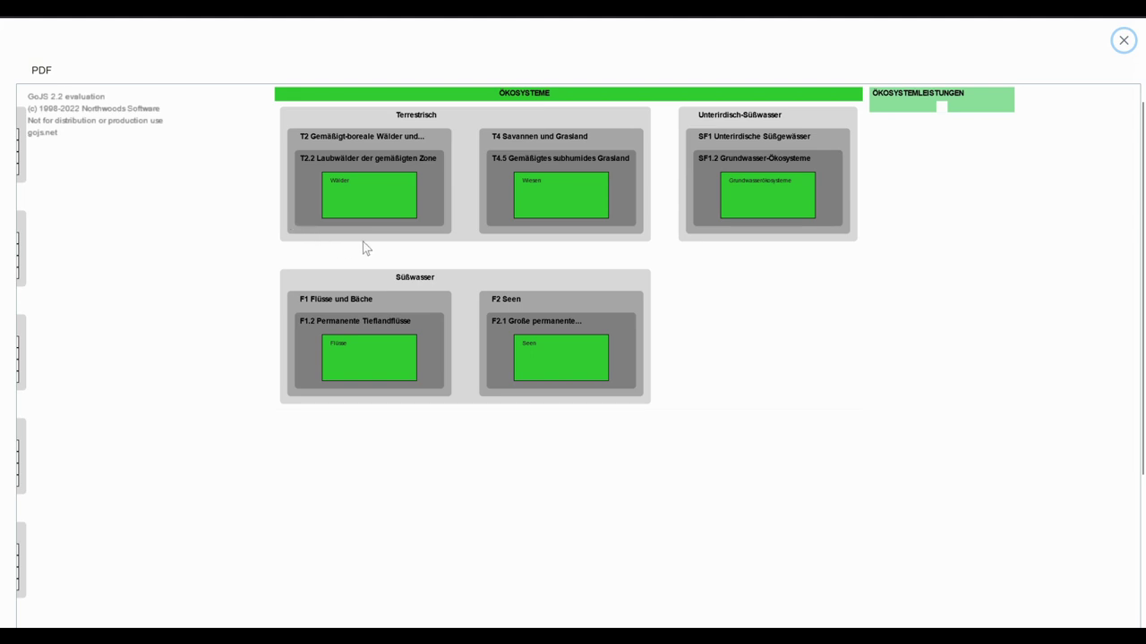
pyautogui.click(45, 75)
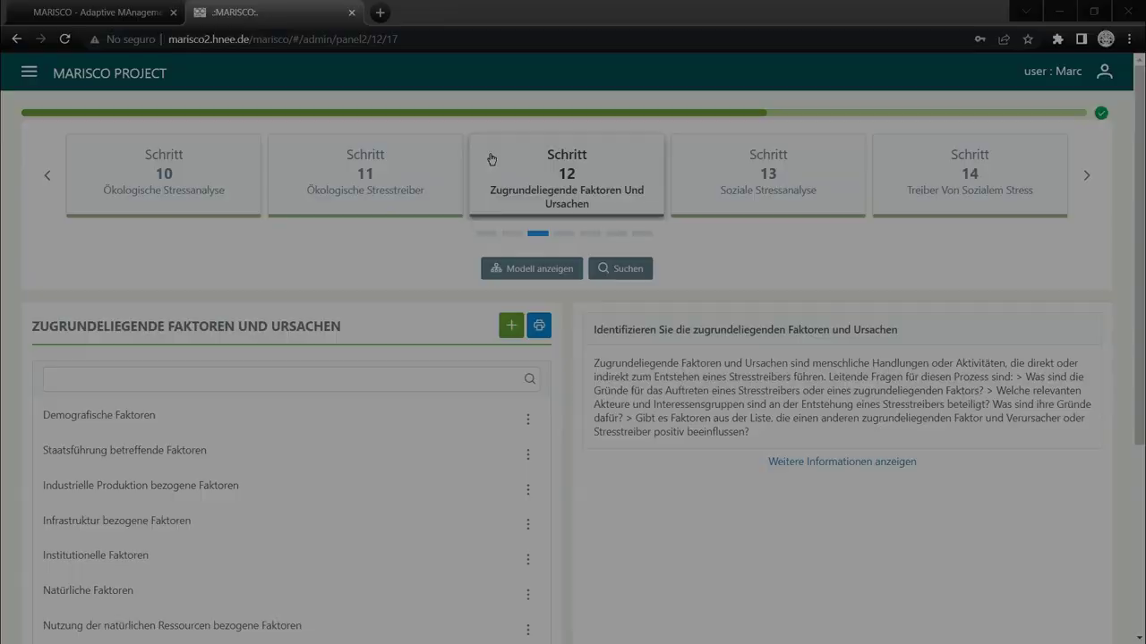
# - Edit the factor "Nutzung der natürlichen Ressourcen bezogene Faktoren" in step 12 and set its Niveau 2 classification to Sonstige
pyautogui.scroll(-2, 537, 403)
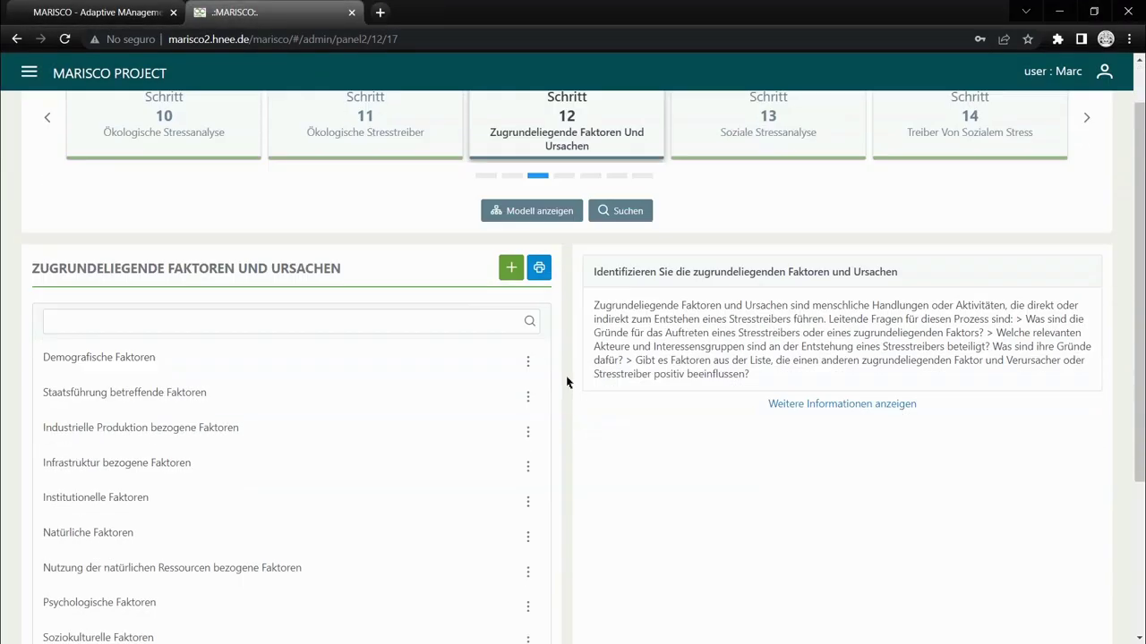
pyautogui.click(528, 484)
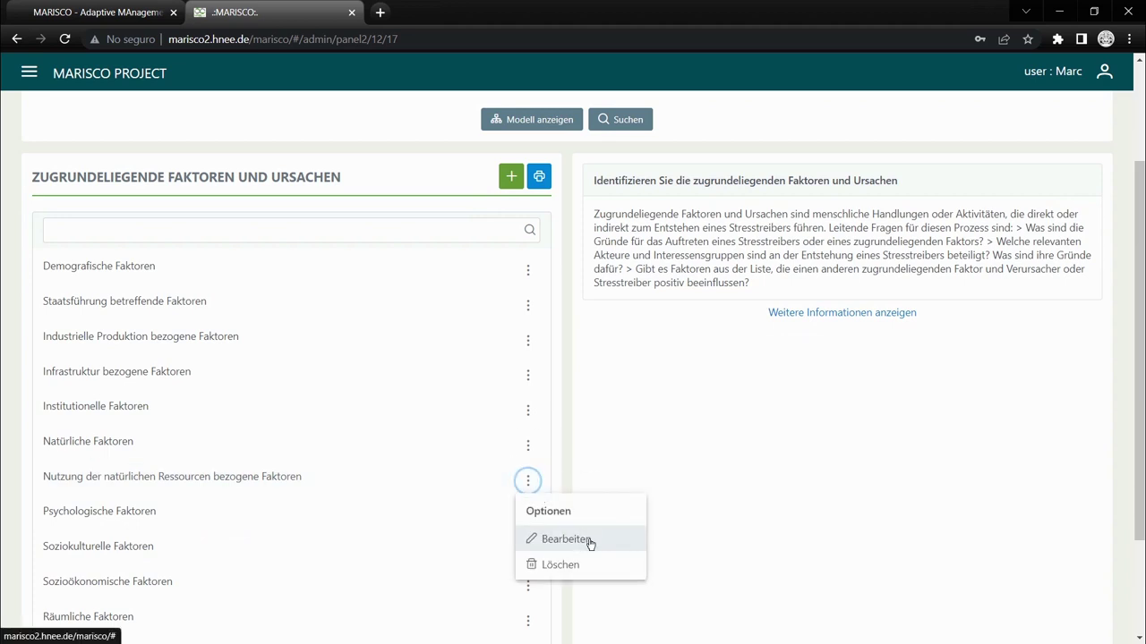
pyautogui.click(583, 539)
pyautogui.scroll(-2, 844, 357)
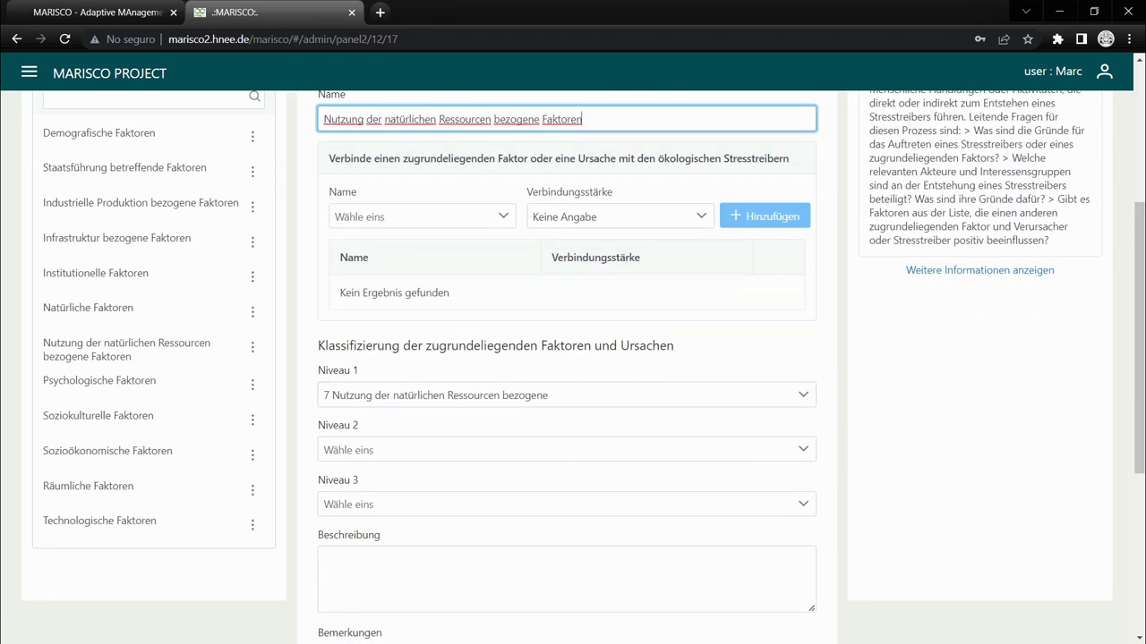
pyautogui.hotkey('alt', 'Tab')
pyautogui.scroll(-1, 617, 403)
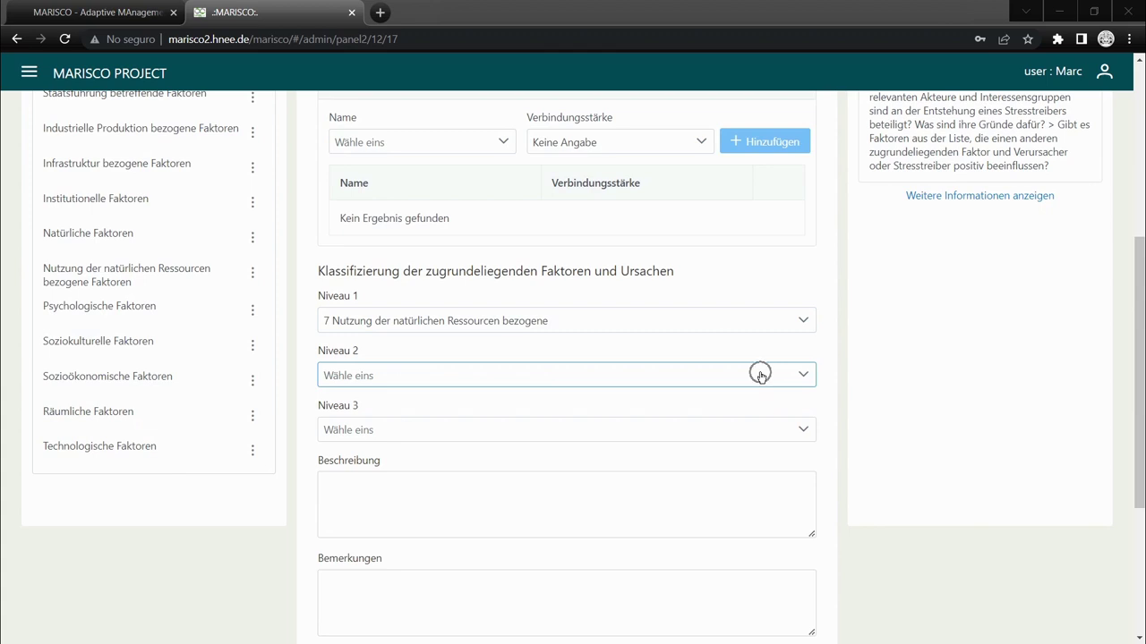
pyautogui.click(803, 373)
pyautogui.click(366, 414)
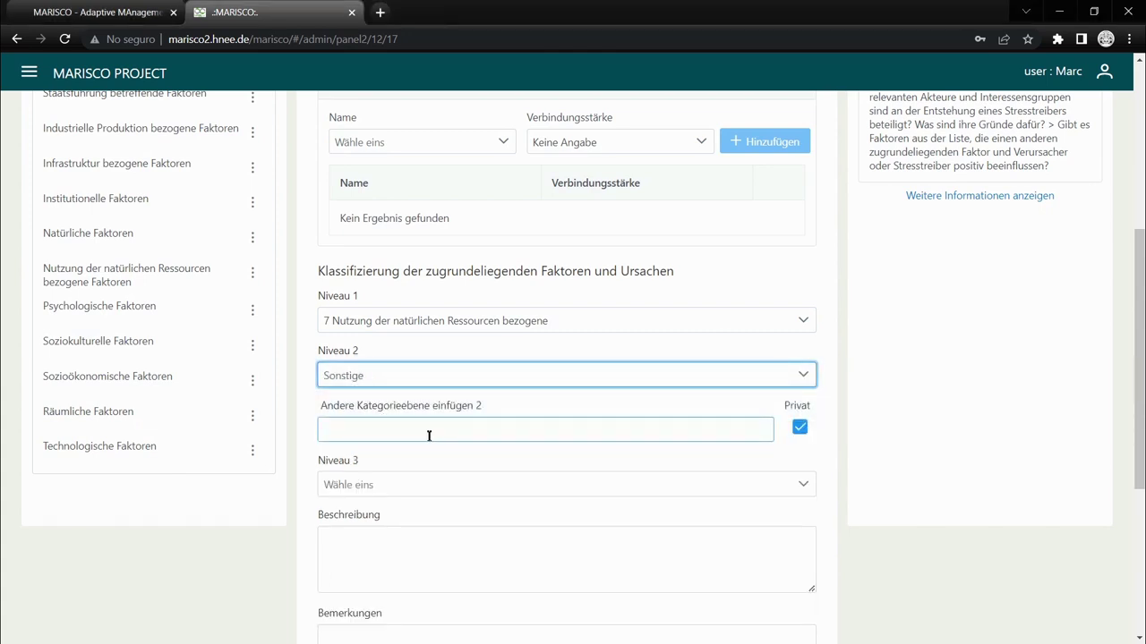
# - Enter Landwirtschaft as the custom level 2 category for the factor's classification
pyautogui.click(456, 424)
pyautogui.click(454, 428)
pyautogui.write('Landwirtschaft')
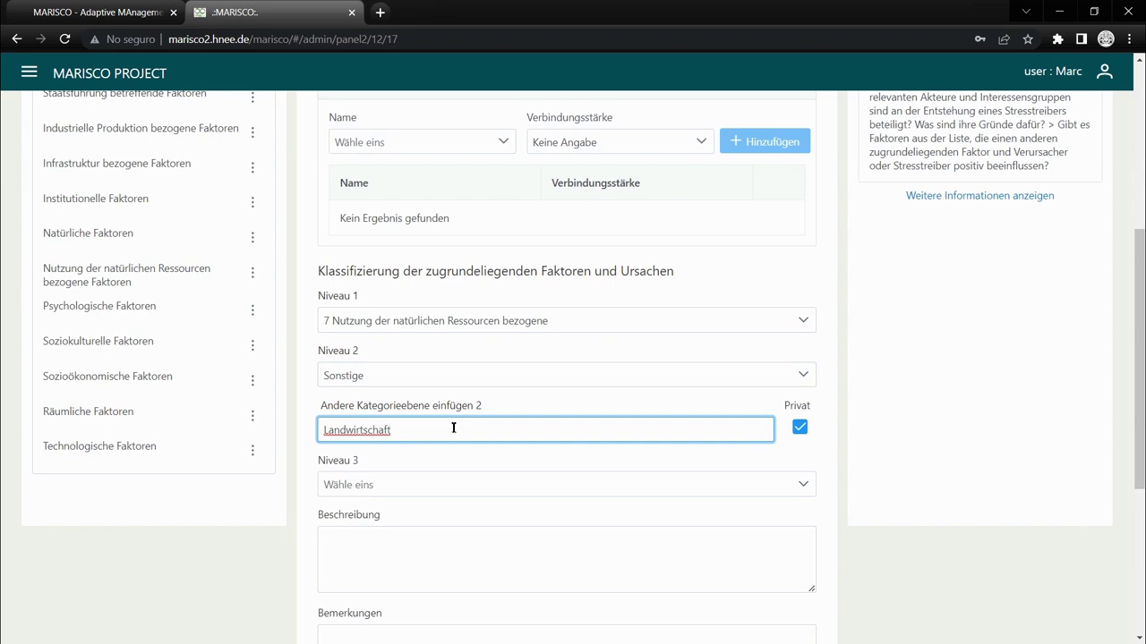
# - Set the factor's Niveau 3 classification to Sonstige and activate the entry field for its custom level 3 category
pyautogui.scroll(-2, 453, 427)
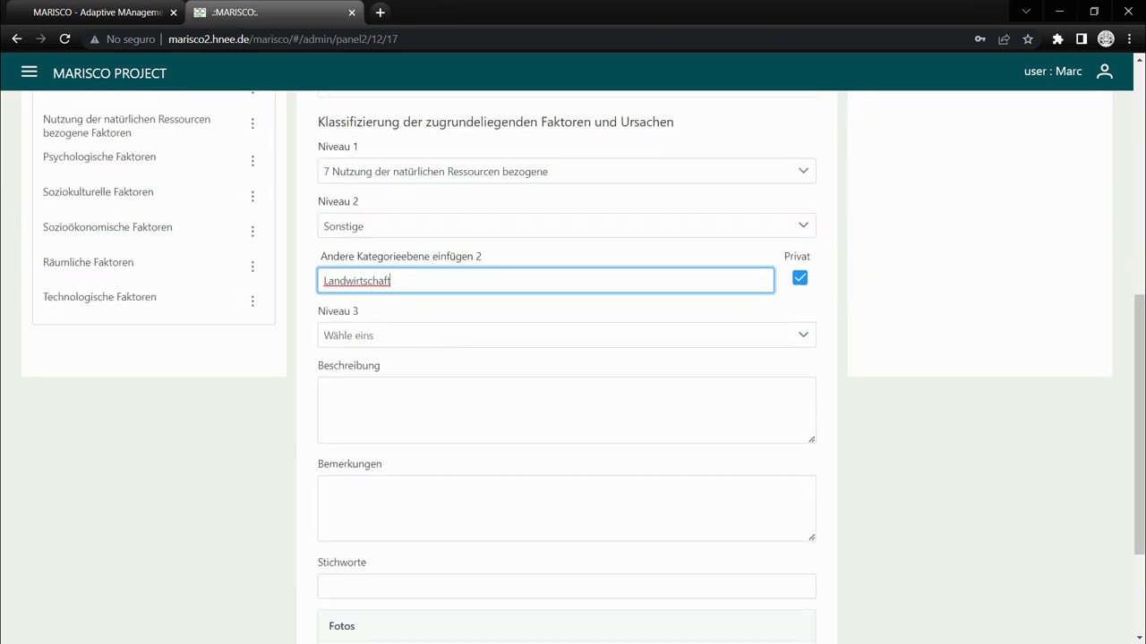
pyautogui.hotkey('alt', 'Tab')
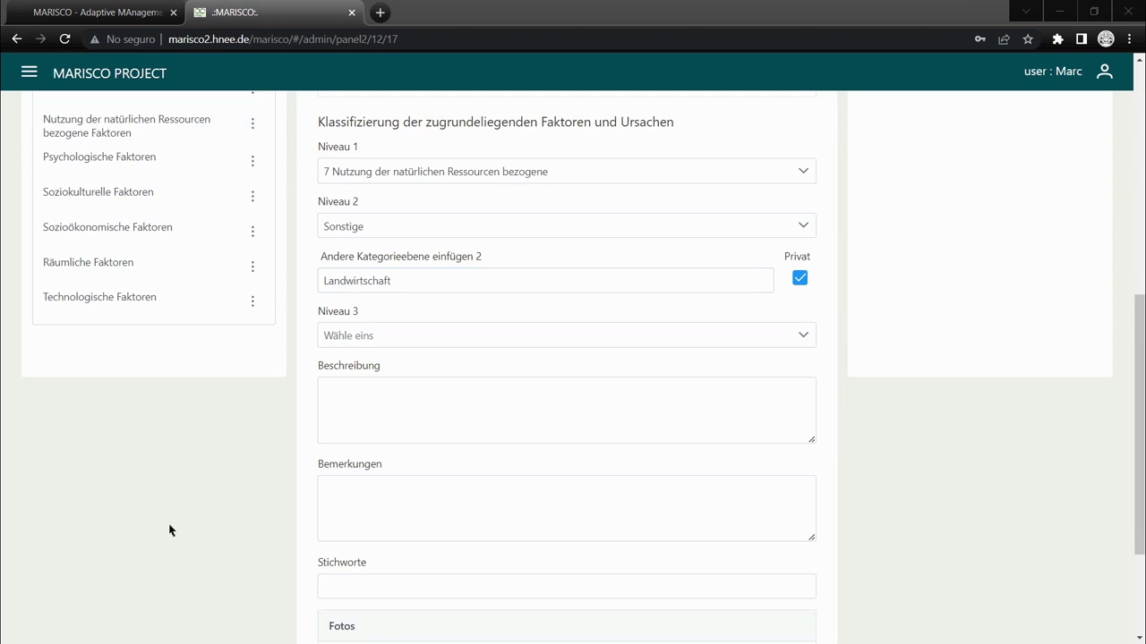
pyautogui.click(619, 336)
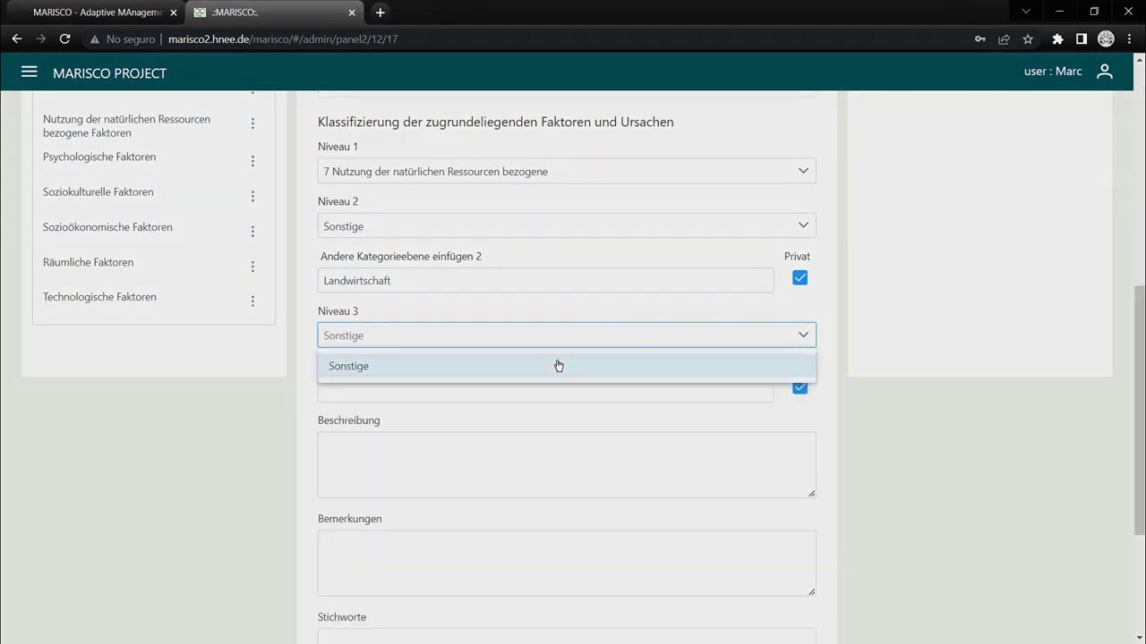
pyautogui.click(557, 366)
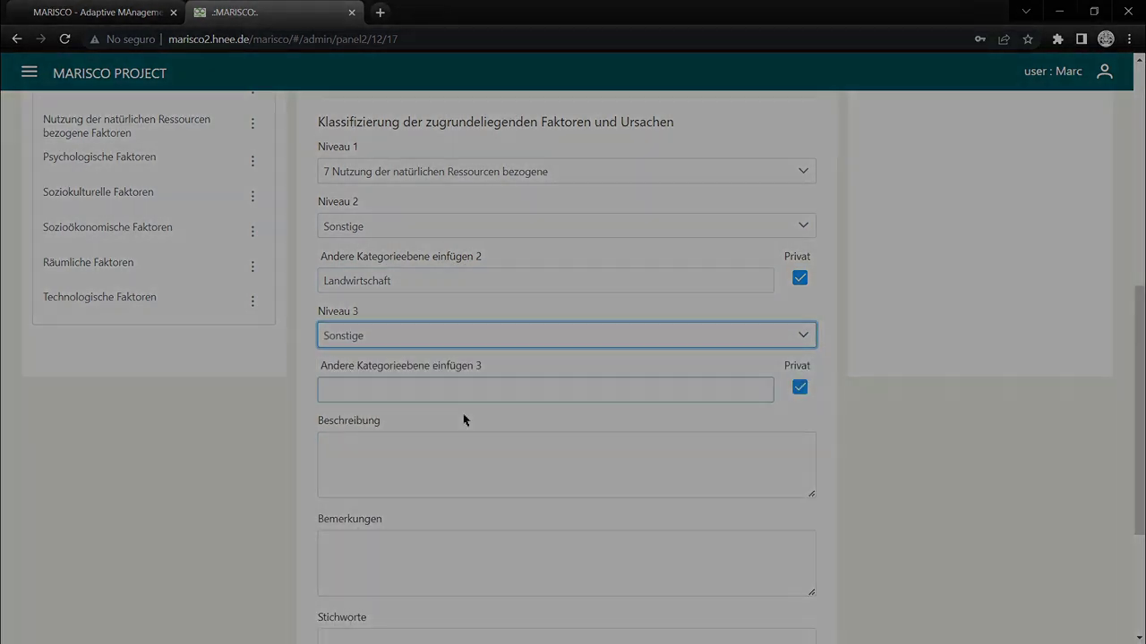
pyautogui.click(506, 389)
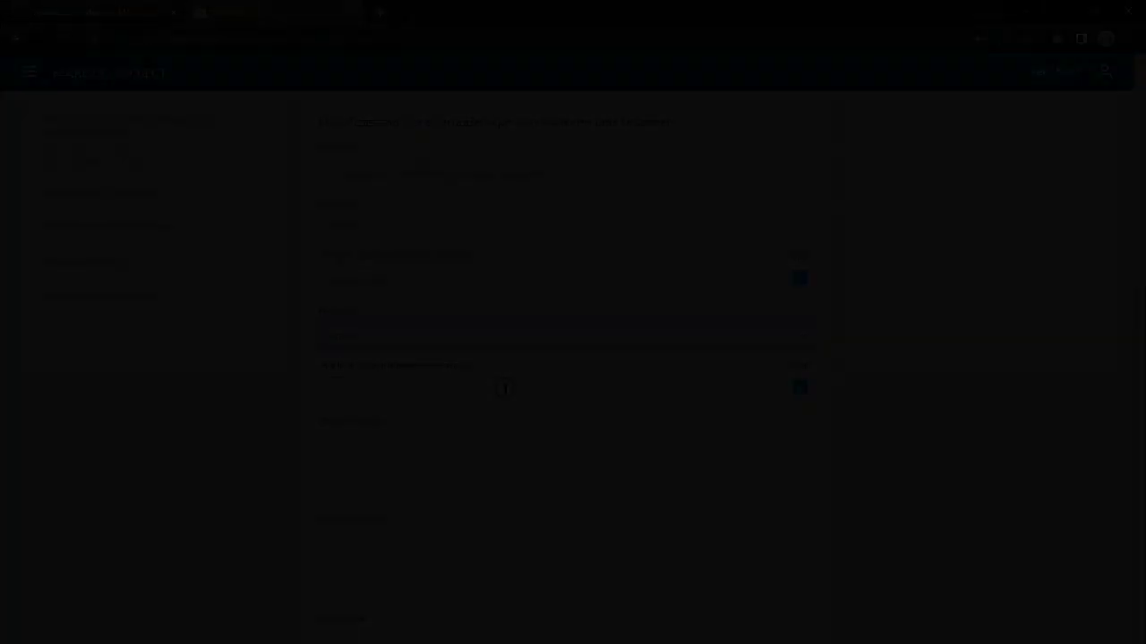